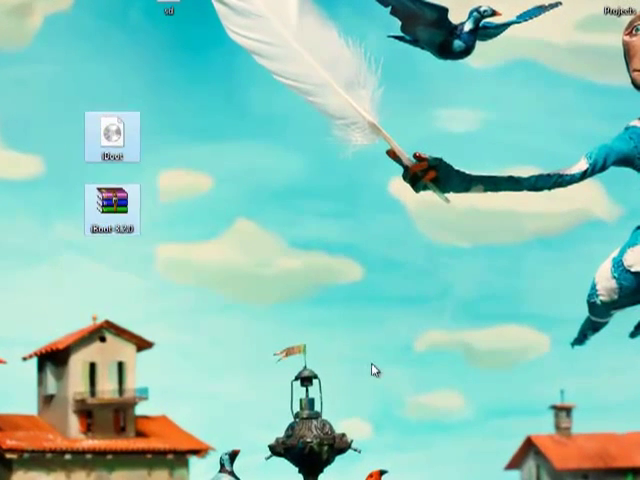
Look inside the iBoot-3.2.0.zip archive, close it and select the extracted iBoot disc image
{"action": "double_click", "coordinate": [102, 208]}
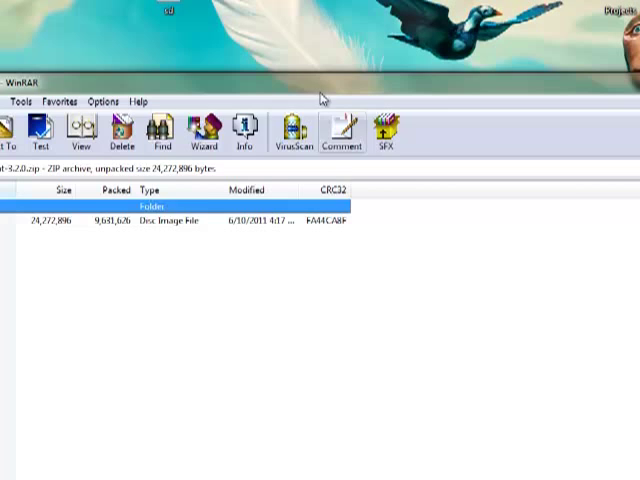
{"action": "left_click_drag", "start_coordinate": [320, 68], "coordinate": [548, 82]}
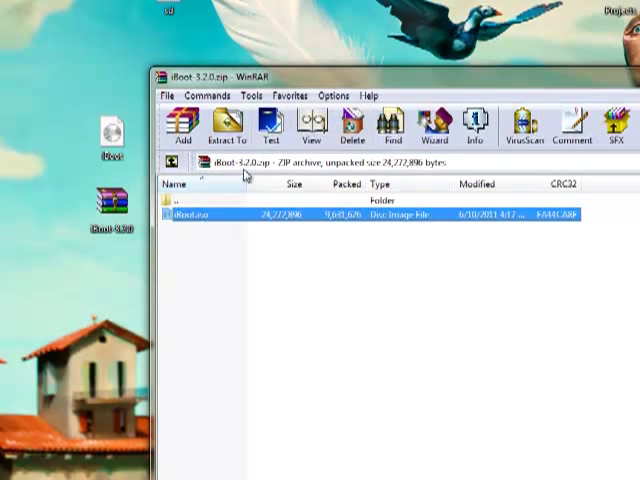
{"action": "key", "text": "alt+F4"}
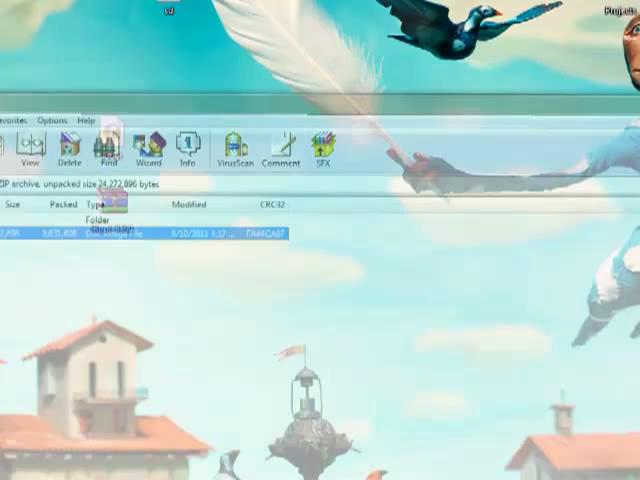
{"action": "left_click_drag", "start_coordinate": [205, 162], "coordinate": [206, 163]}
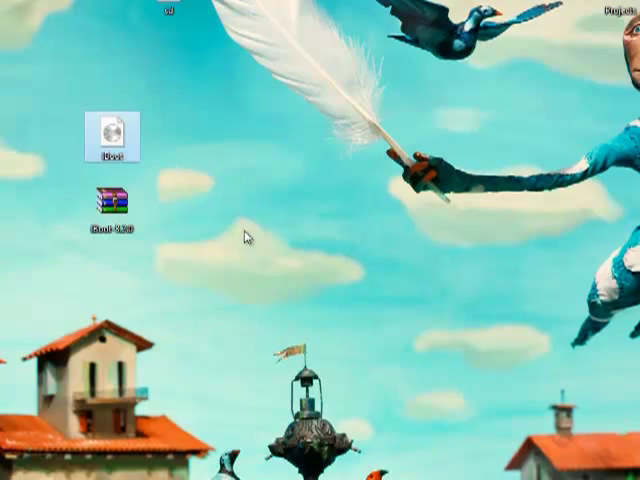
Burn iBoot.iso to the DVD R Drive (D:) with 'Verify disc after burning' enabled
{"action": "double_click", "coordinate": [113, 135]}
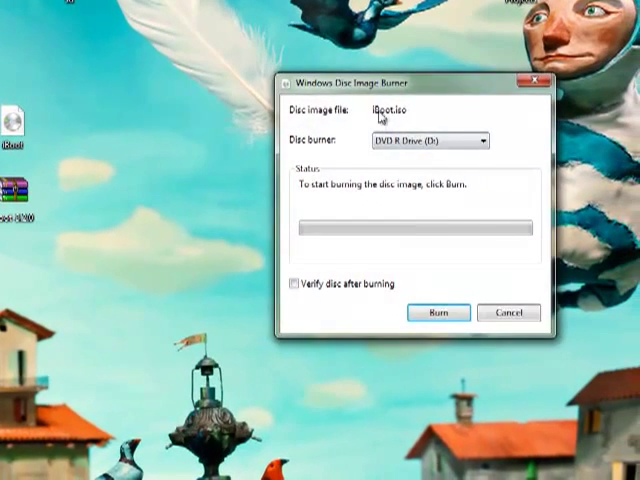
{"action": "left_click_drag", "start_coordinate": [387, 86], "coordinate": [362, 160]}
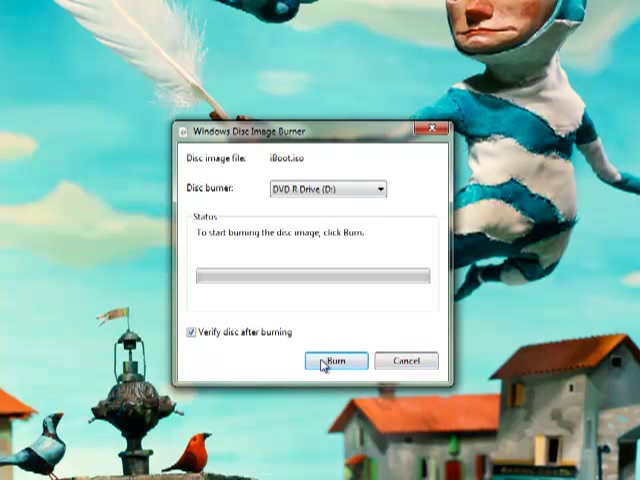
{"action": "left_click", "coordinate": [400, 362]}
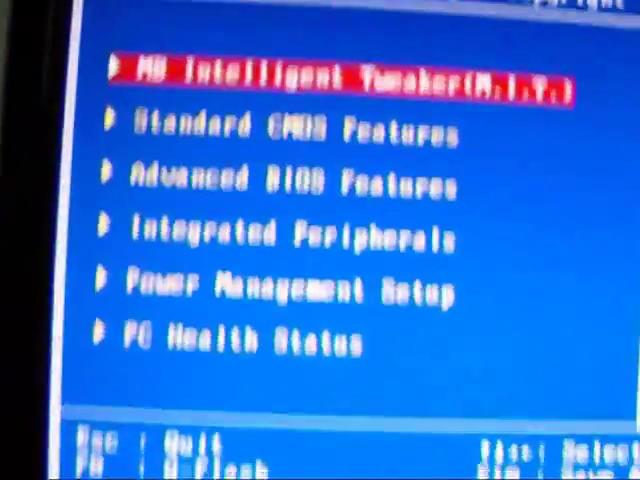
Set the ACPI Suspend Type in Power Management Setup
{"action": "key", "text": "Down"}
{"action": "key", "text": "Down"}
{"action": "key", "text": "Down"}
{"action": "key", "text": "Down"}
{"action": "key", "text": "Down"}
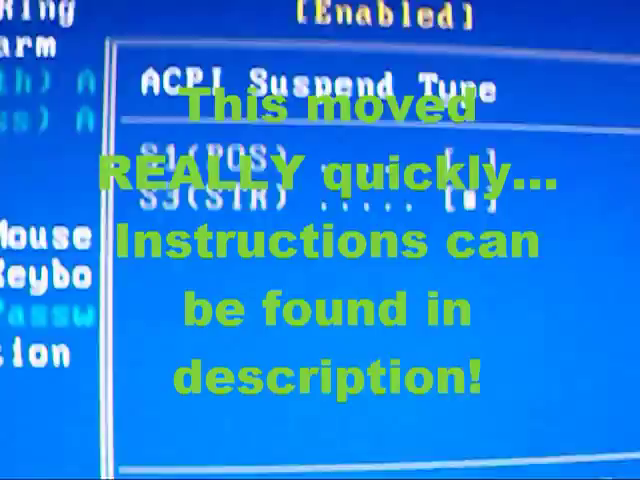
{"action": "key", "text": "Escape"}
{"action": "key", "text": "Down"}
{"action": "key", "text": "Down"}
{"action": "key", "text": "Down"}
{"action": "key", "text": "Down"}
{"action": "key", "text": "Down"}
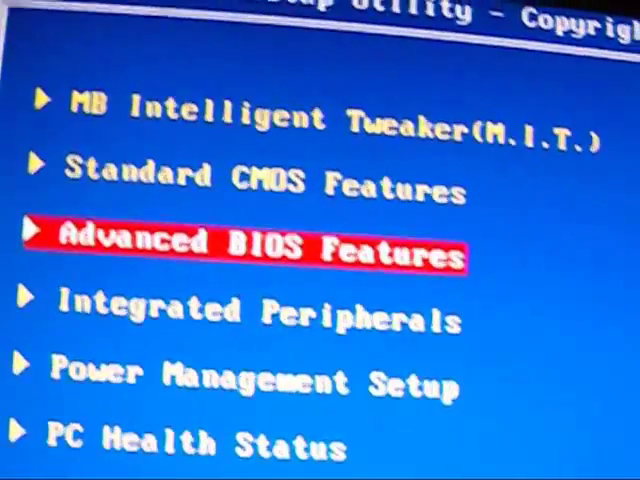
Set PCH SATA Control Mode to AHCI in Integrated Peripherals
{"action": "key", "text": "Down"}
{"action": "key", "text": "Return"}
{"action": "key", "text": "Down"}
{"action": "key", "text": "Down"}
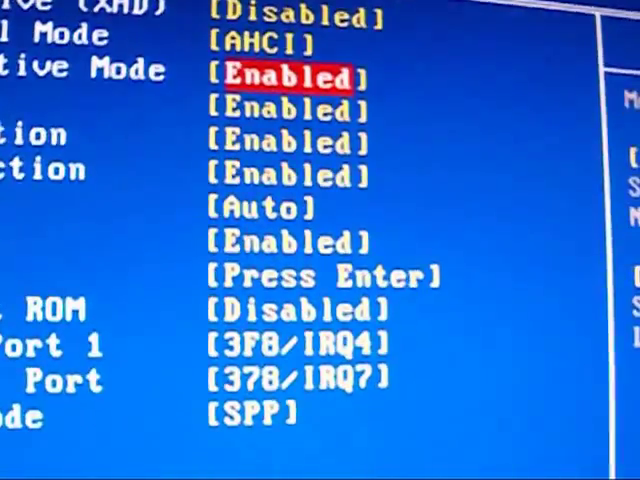
{"action": "key", "text": "Up"}
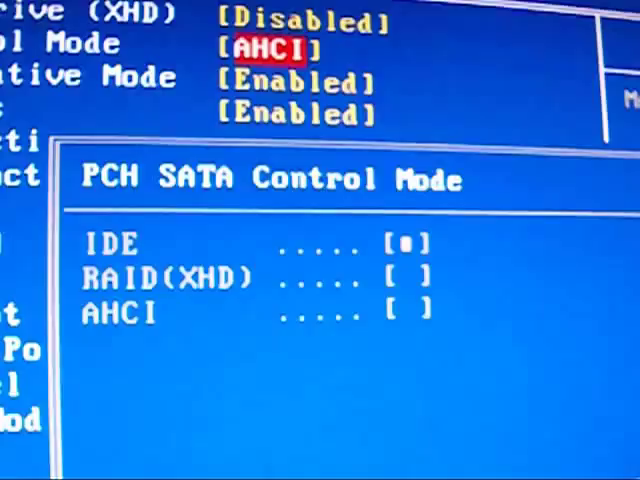
{"action": "key", "text": "Down"}
{"action": "key", "text": "Down"}
{"action": "key", "text": "Down"}
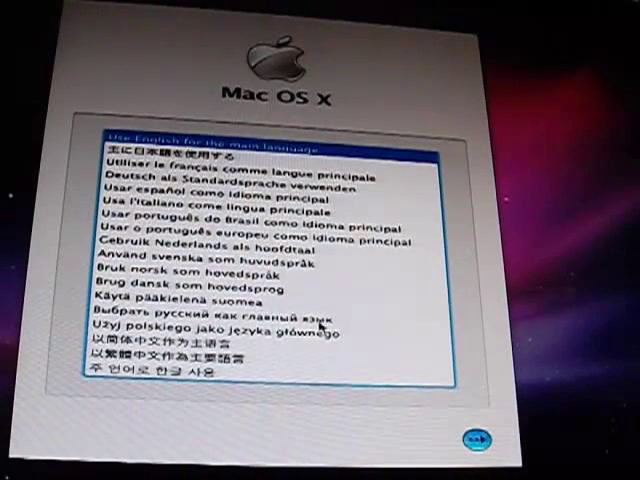
Continue with English as the main language to reach the Install Mac OS X welcome screen
{"action": "left_click", "coordinate": [478, 440]}
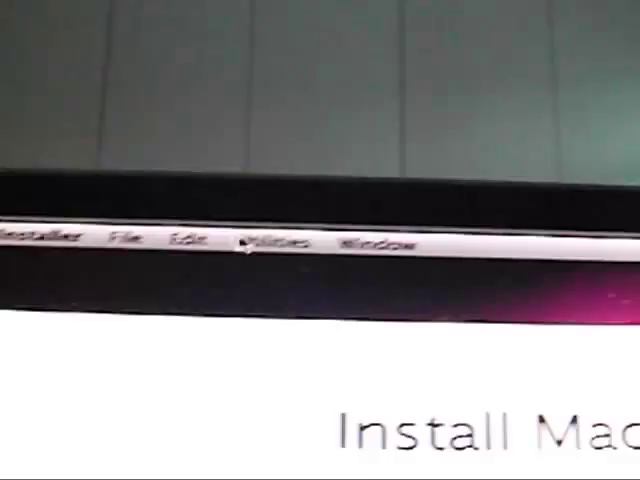
Launch Disk Utility from the installer's Utilities menu
{"action": "left_click", "coordinate": [243, 245]}
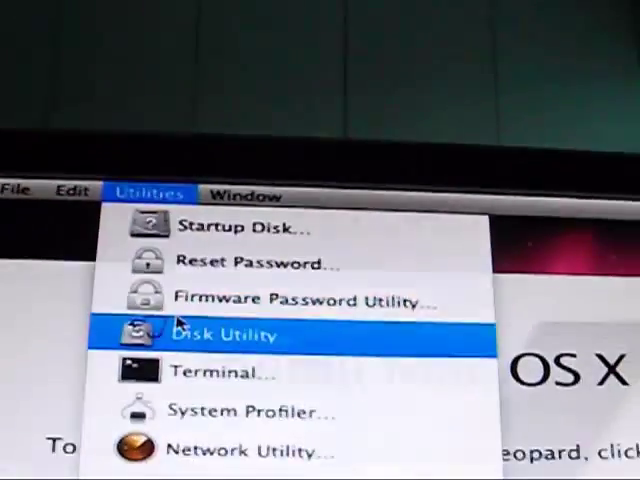
{"action": "left_click", "coordinate": [180, 332]}
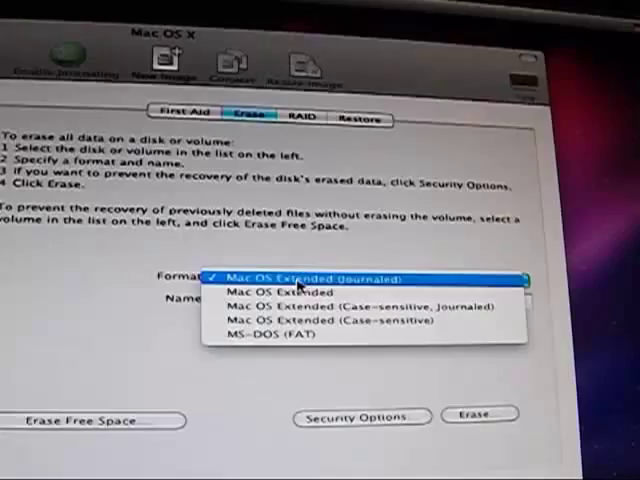
Erase the partition as Mac OS Extended (Journaled) named 'Mac OS X'
{"action": "left_click", "coordinate": [305, 300]}
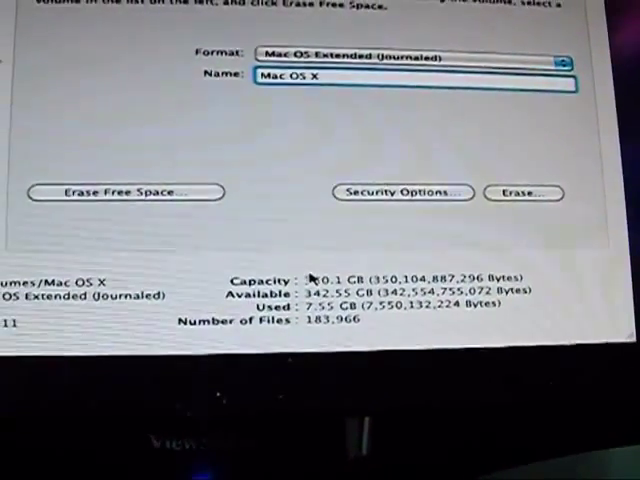
{"action": "left_click_drag", "start_coordinate": [290, 270], "coordinate": [400, 272]}
{"action": "left_click", "coordinate": [483, 265]}
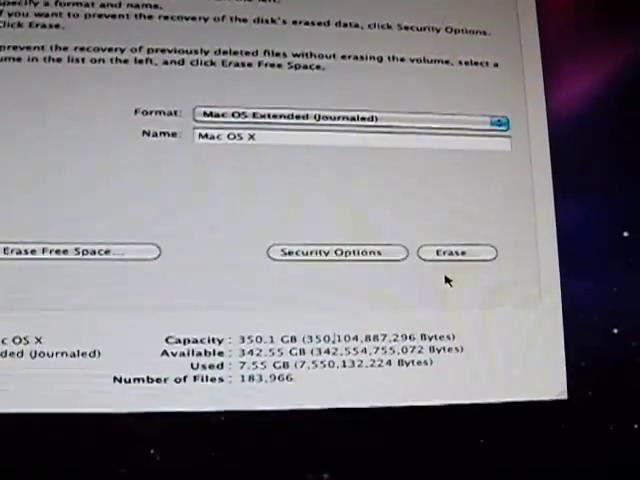
{"action": "left_click", "coordinate": [517, 196]}
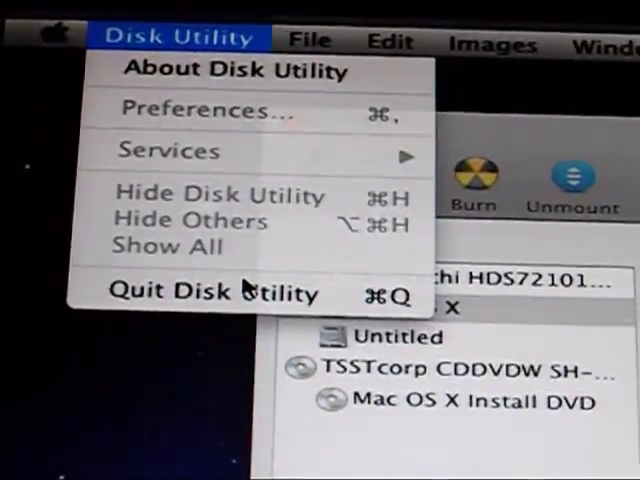
Quit Disk Utility to return to the Install Mac OS X welcome screen
{"action": "left_click", "coordinate": [245, 287]}
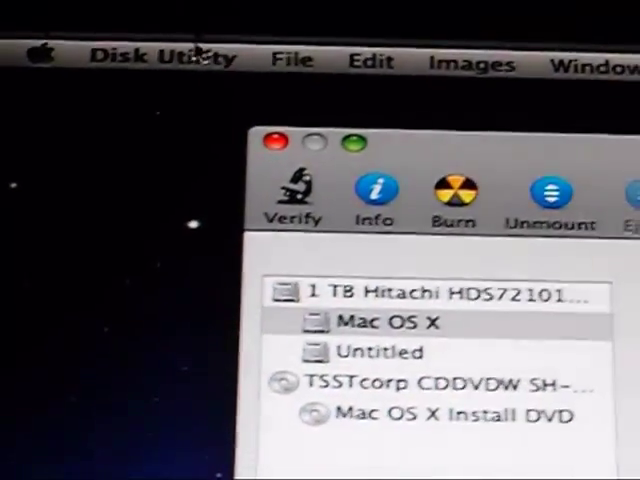
{"action": "left_click", "coordinate": [176, 31]}
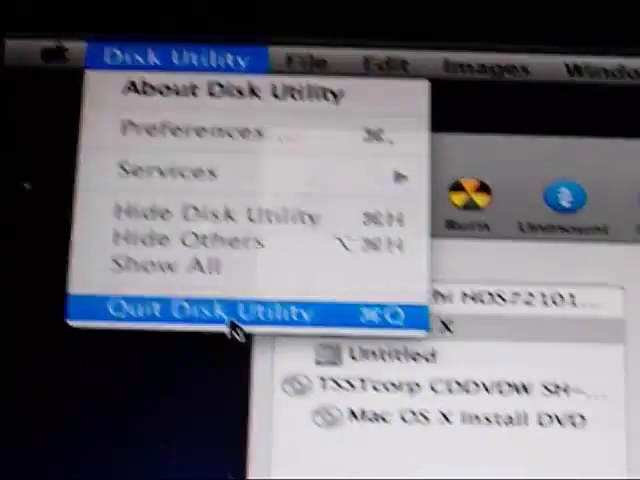
{"action": "left_click", "coordinate": [246, 330]}
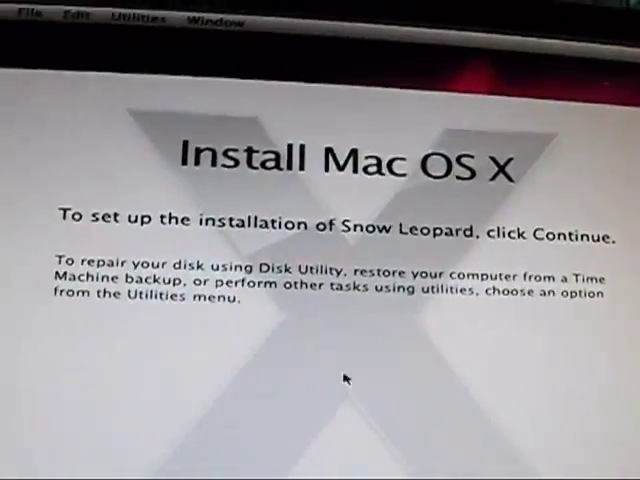
Advance past the welcome screen and agree to the software license
{"action": "key", "text": "Return"}
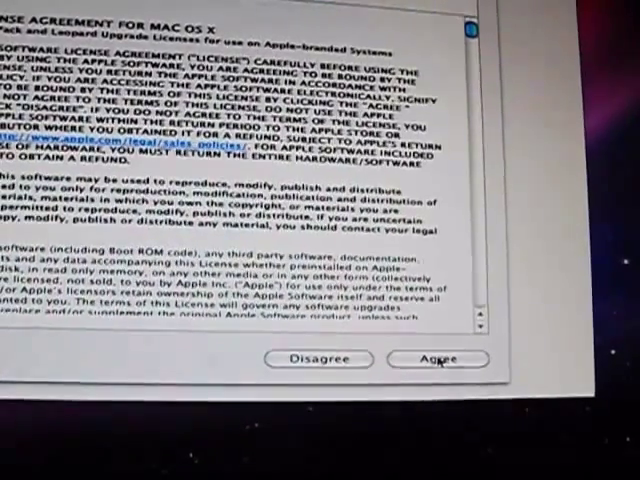
{"action": "left_click", "coordinate": [434, 358]}
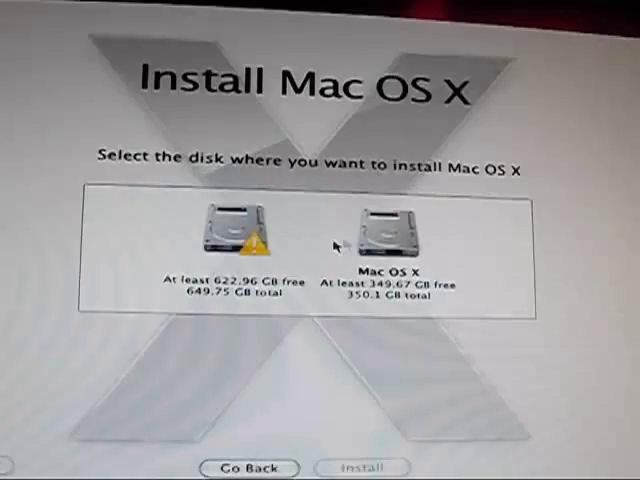
Target the Mac OS X disk, add Rosetta under Customize and start the installation
{"action": "left_click", "coordinate": [388, 235]}
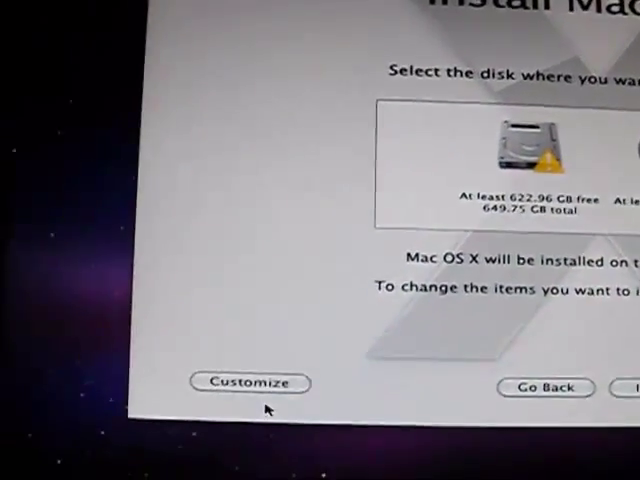
{"action": "left_click", "coordinate": [250, 382]}
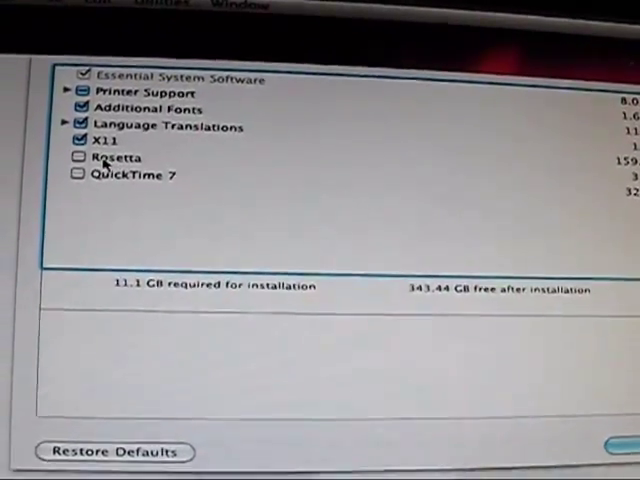
{"action": "left_click", "coordinate": [103, 161]}
{"action": "left_click", "coordinate": [79, 157]}
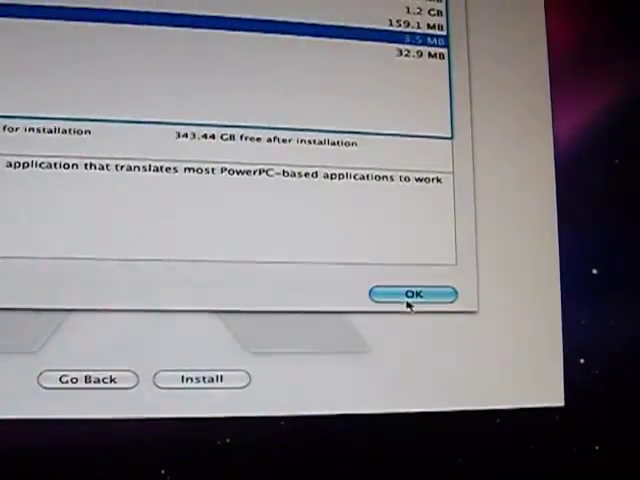
{"action": "left_click", "coordinate": [620, 438]}
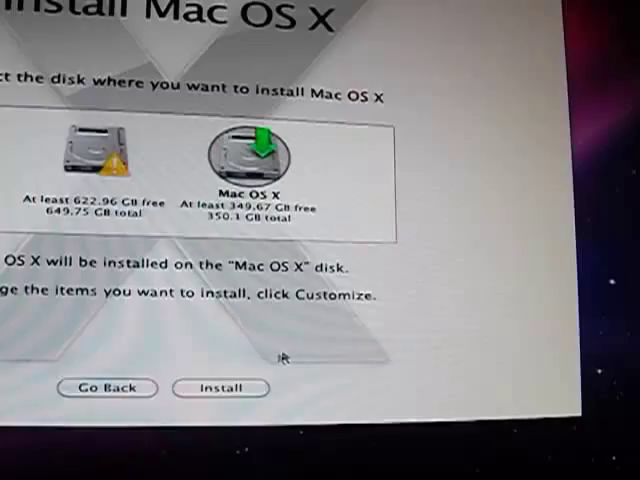
{"action": "left_click", "coordinate": [235, 385]}
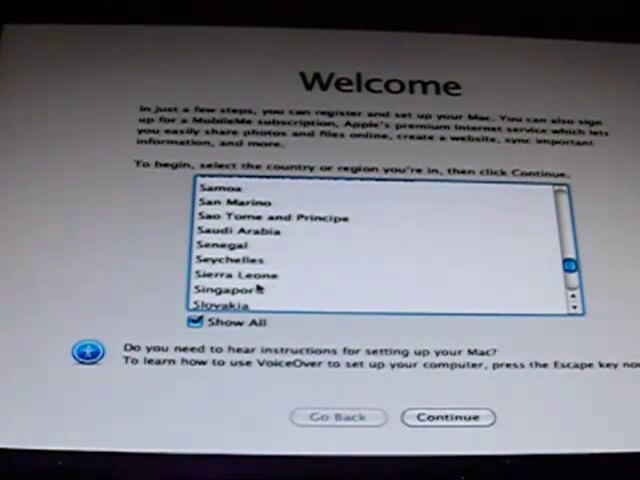
Continue through country, keyboard and 'Do not transfer' screens with the Apple ID left empty
{"action": "left_click", "coordinate": [447, 418]}
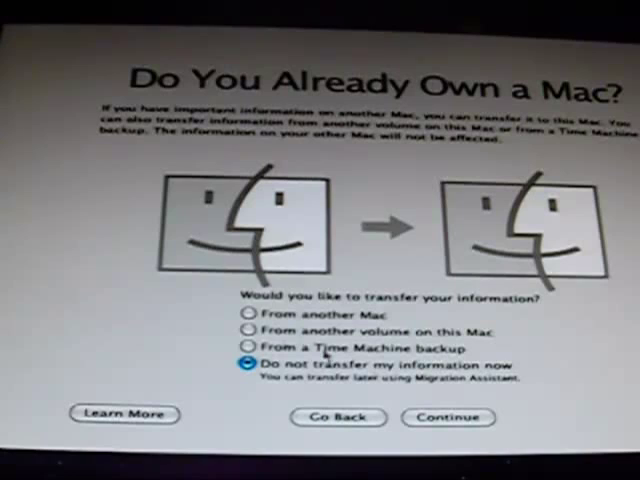
{"action": "left_click", "coordinate": [470, 420]}
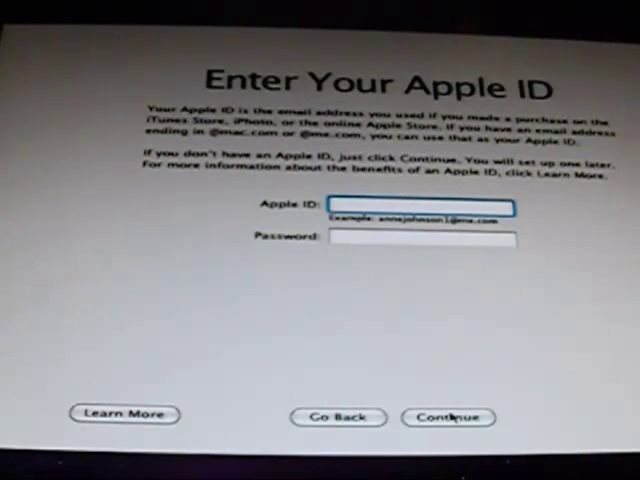
{"action": "left_click", "coordinate": [450, 420]}
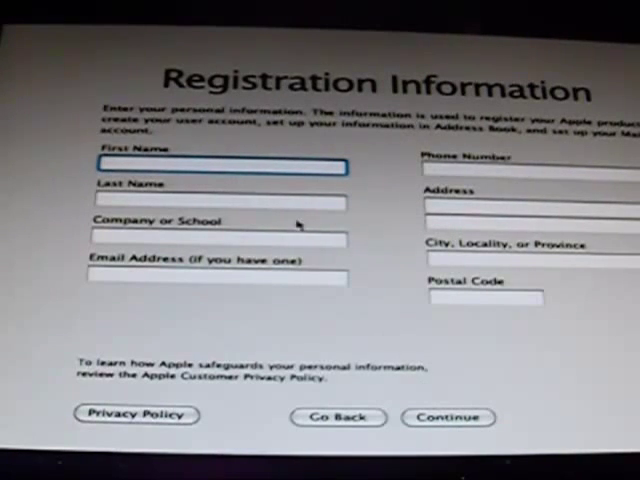
{"action": "type", "text": "Zachary"}
Enter first and last name on the registration form and return to Create Your Account
{"action": "key", "text": "Tab"}
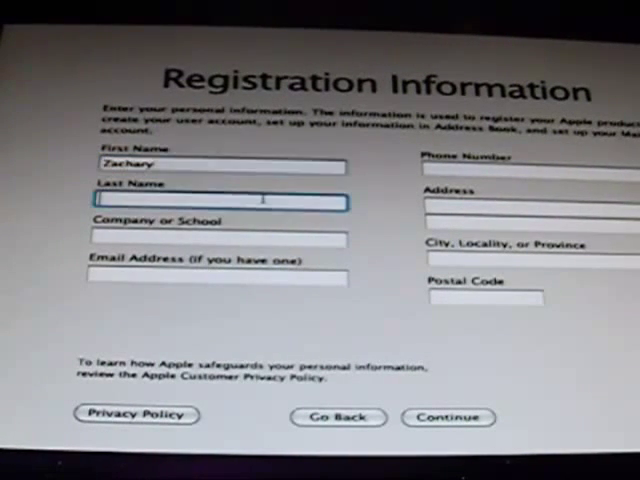
{"action": "type", "text": "Lim"}
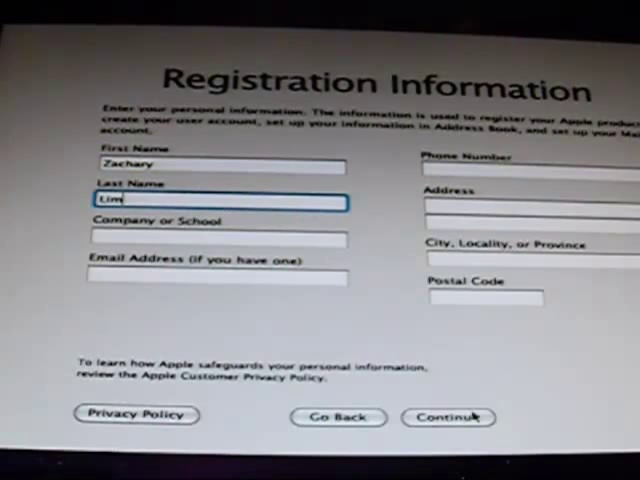
{"action": "left_click", "coordinate": [475, 417]}
{"action": "key", "text": "Return"}
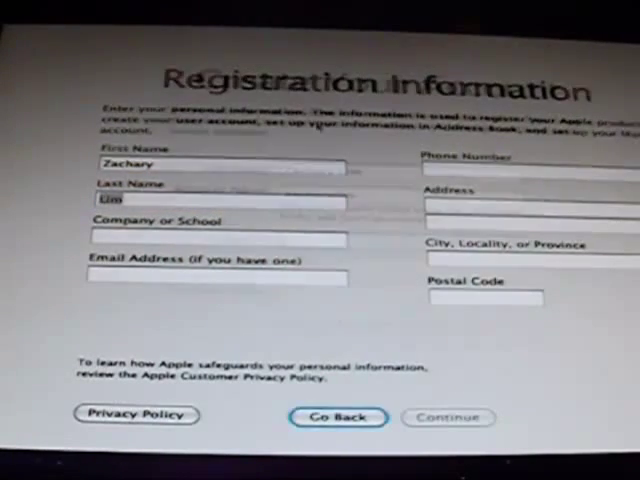
{"action": "key", "text": "Return"}
Replace the account name, fill Password and Verify, and create the account without a hint
{"action": "double_click", "coordinate": [353, 192]}
{"action": "type", "text": "Za"}
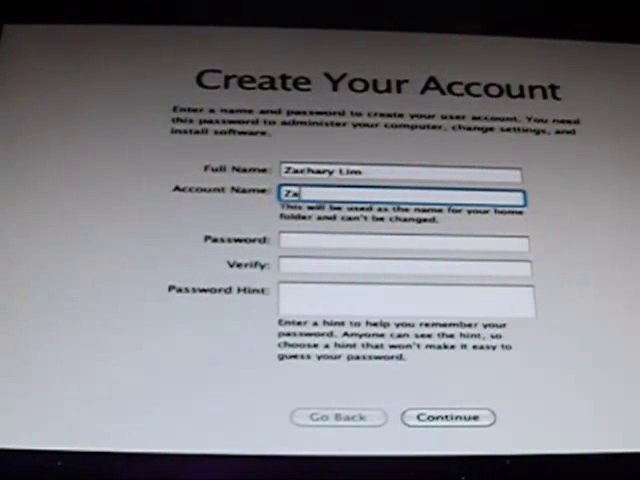
{"action": "type", "text": "chary"}
{"action": "key", "text": "Tab"}
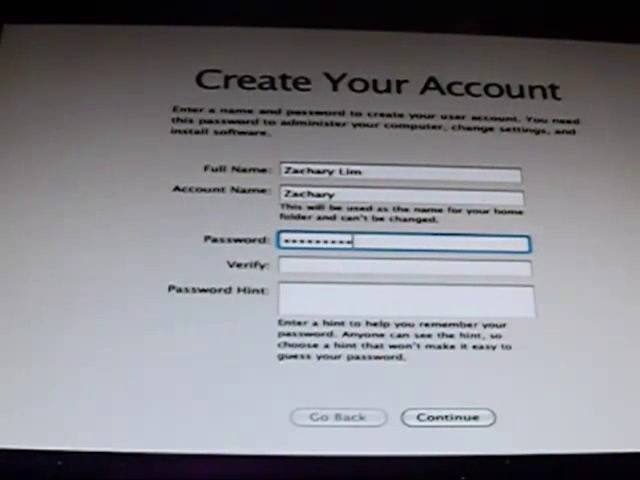
{"action": "key", "text": "Tab"}
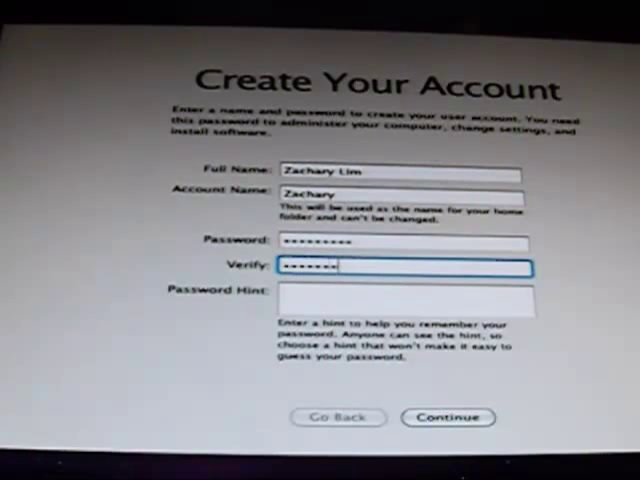
{"action": "type", "text": "••"}
{"action": "left_click", "coordinate": [455, 420]}
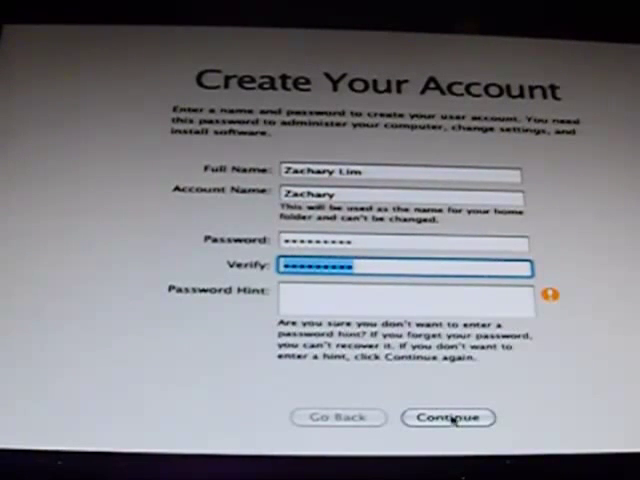
{"action": "left_click", "coordinate": [448, 418]}
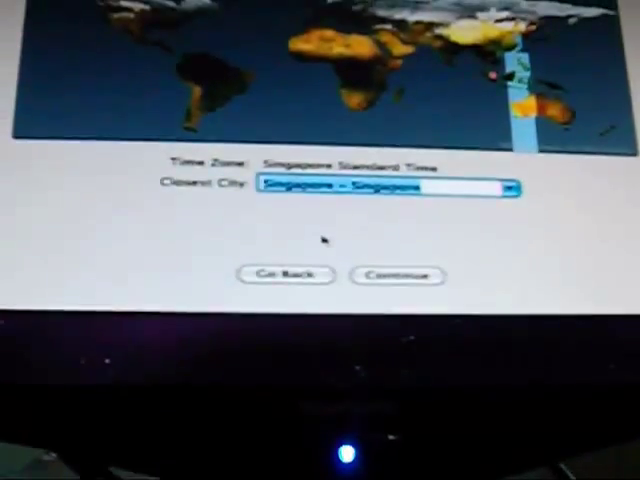
Accept Singapore Standard Time and continue to the final setup screen
{"action": "left_click", "coordinate": [397, 276]}
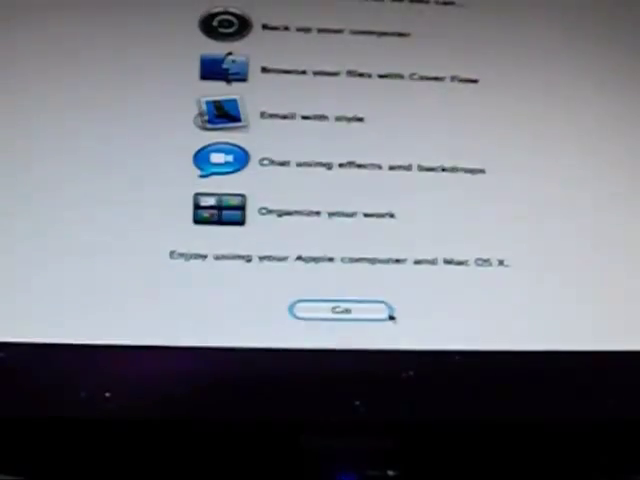